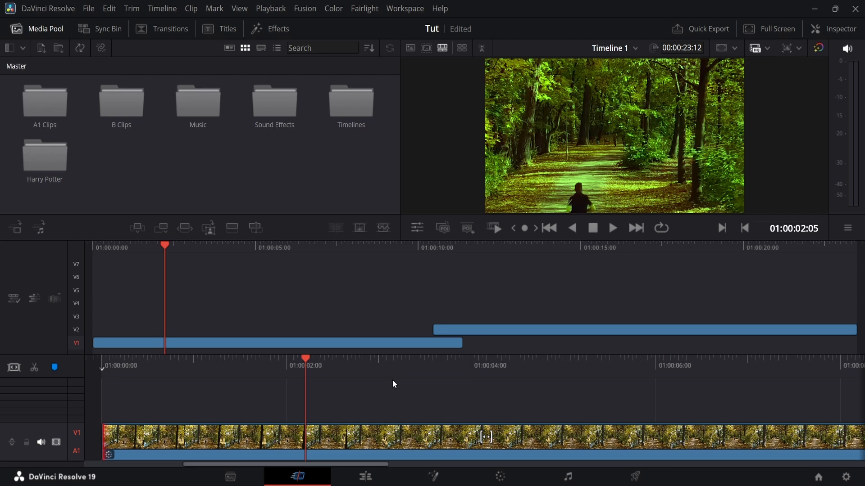
Open the Timelines bin on the Media page and examine the timeline import options available there.
click(243, 481)
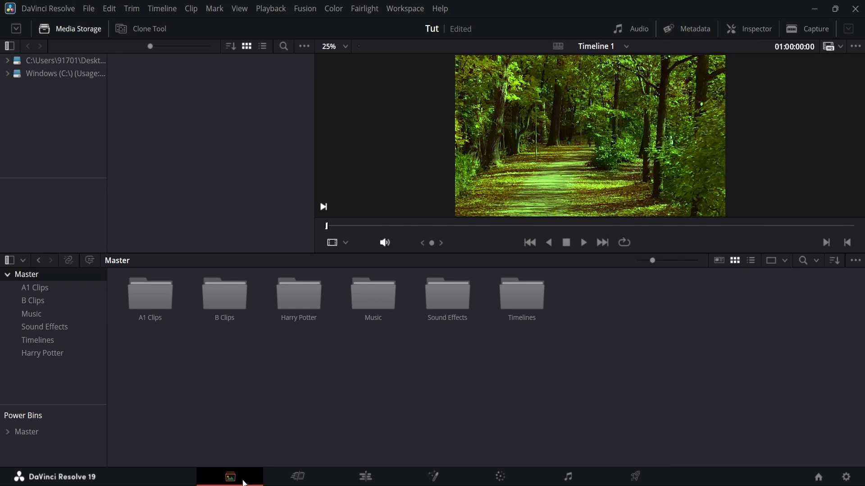
double_click(528, 313)
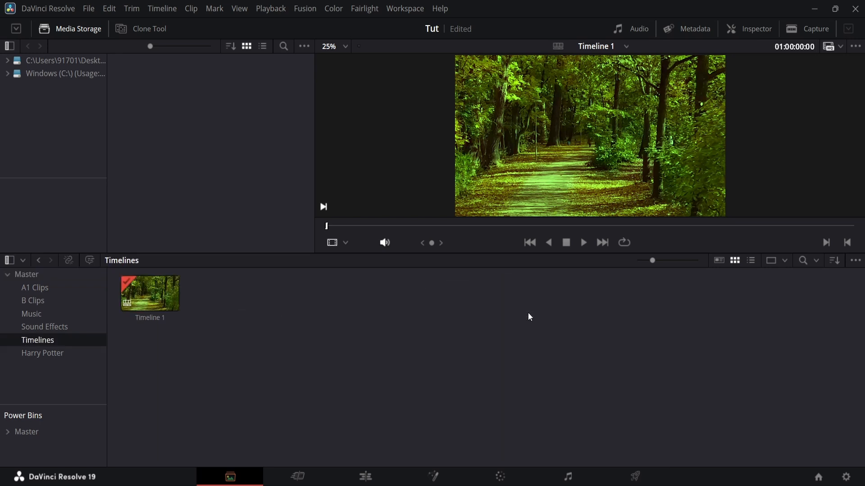
right_click(252, 384)
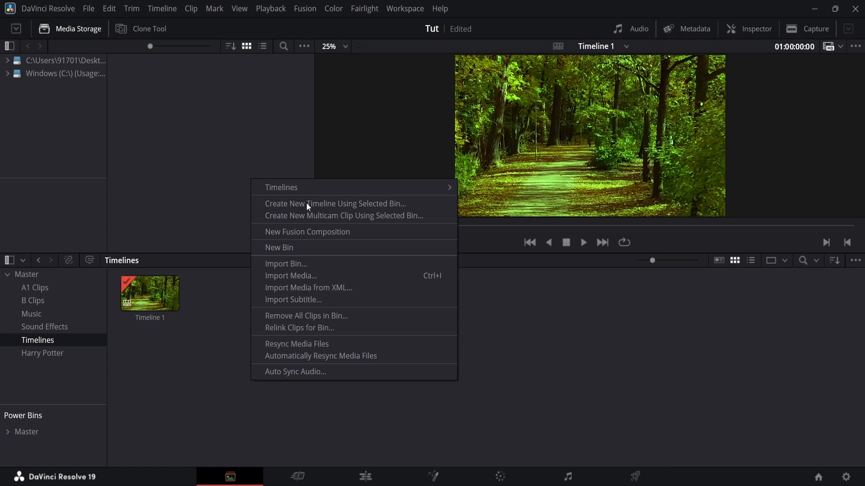
right_click(174, 402)
right_click(175, 402)
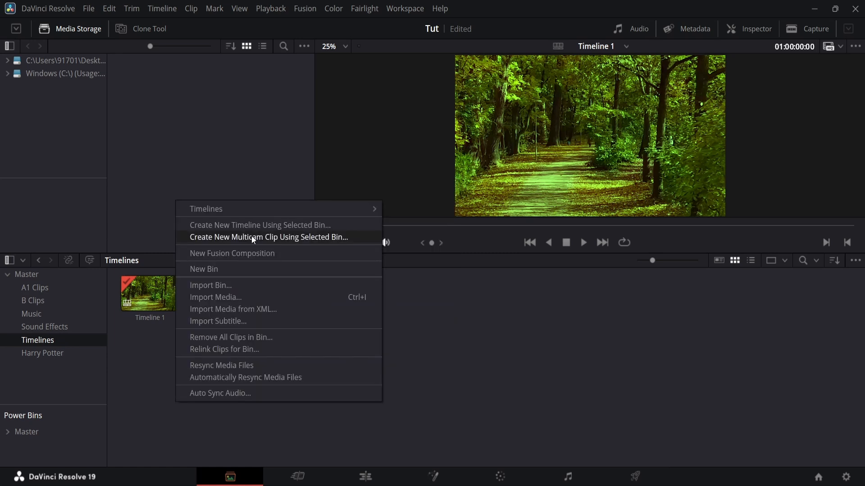
mouse_move(240, 209)
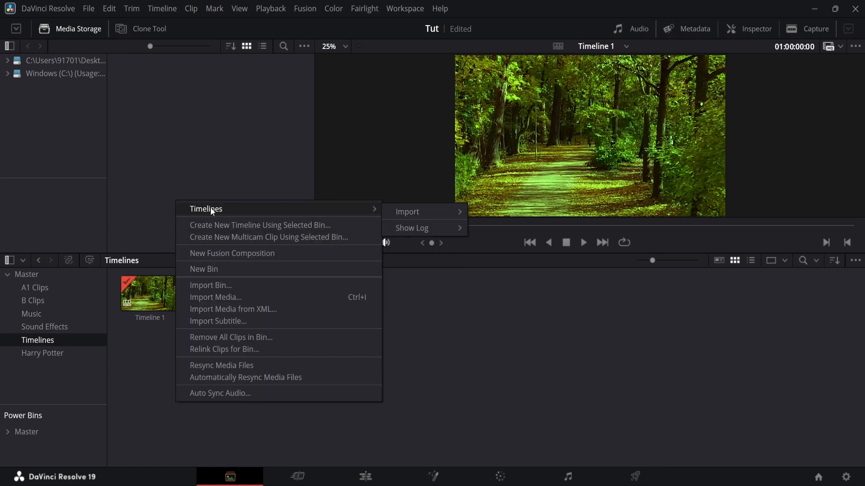
mouse_move(410, 213)
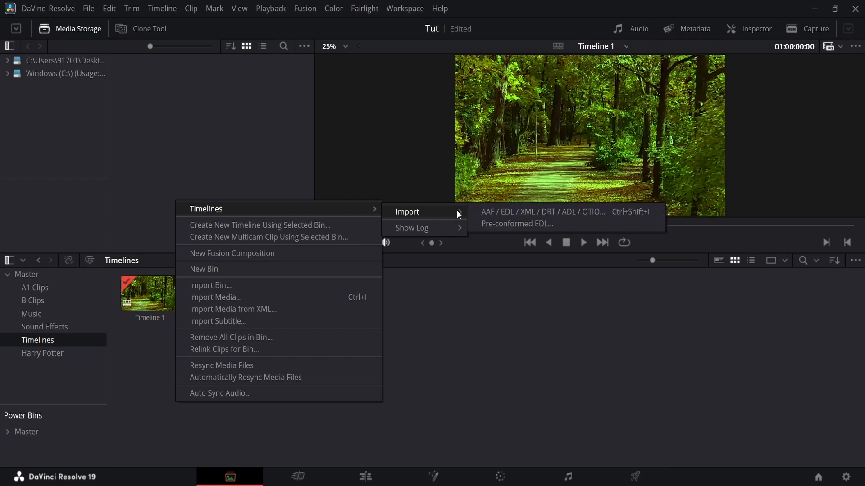
click(464, 347)
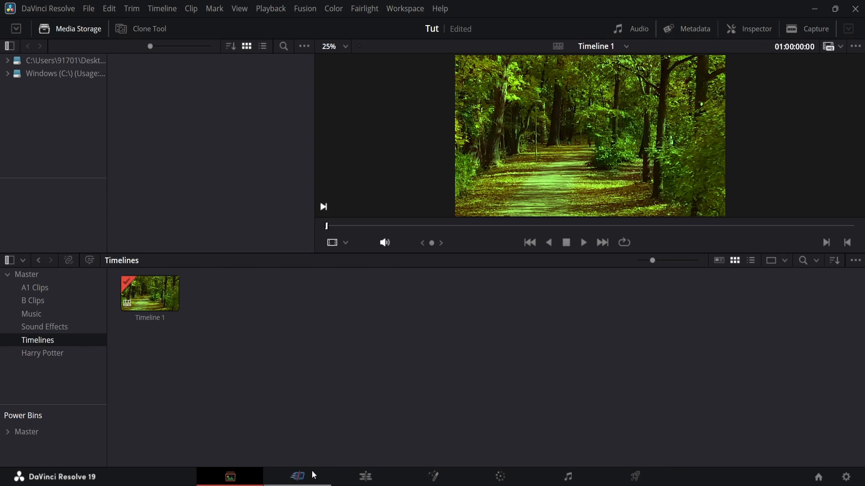
Return the media pool to the Master bin and switch to the Cut page.
click(298, 476)
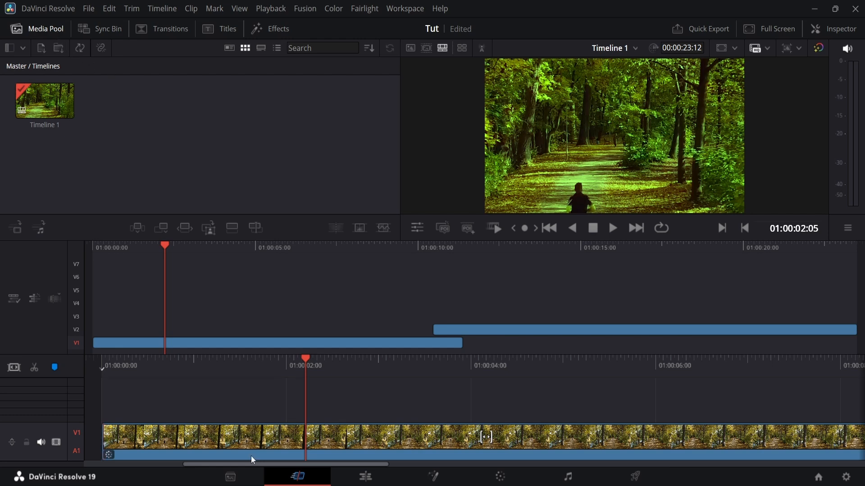
click(245, 475)
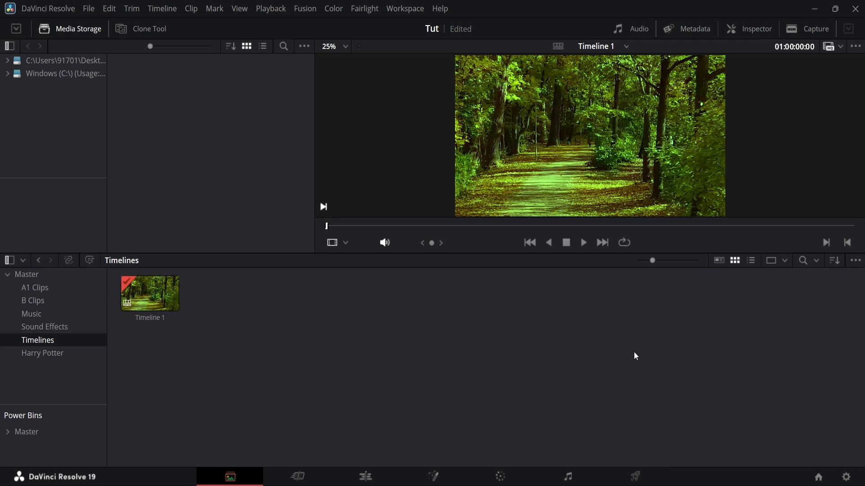
click(54, 275)
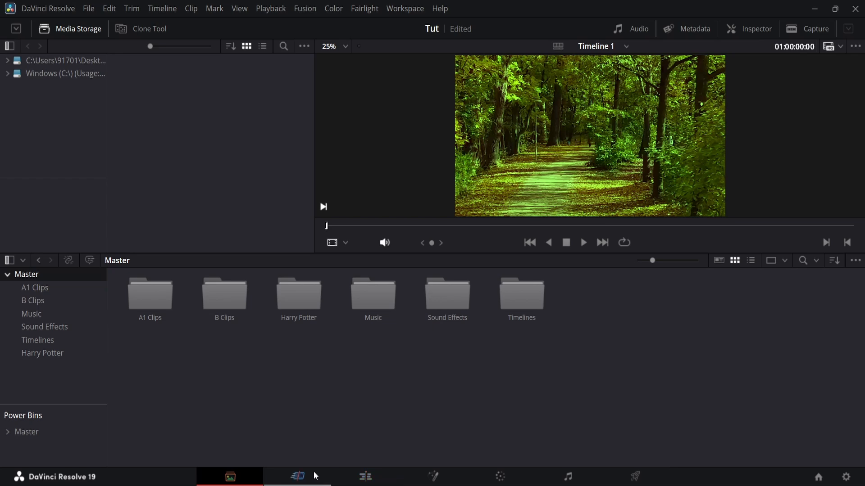
click(298, 476)
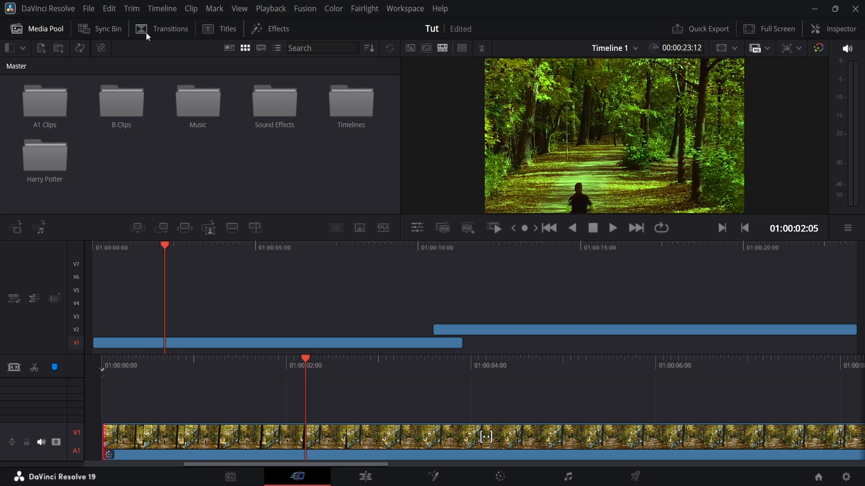
Browse the video transitions library, from the Dissolve and Iris groups through to Resolve FX Stylize.
click(161, 31)
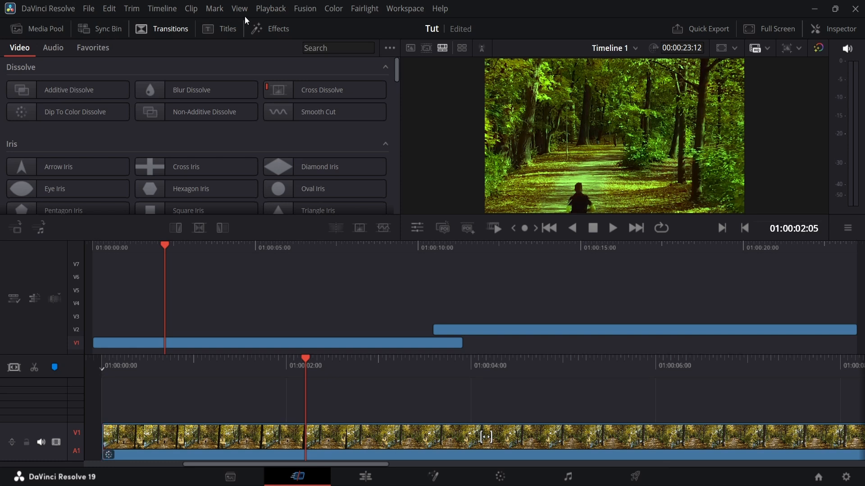
click(230, 29)
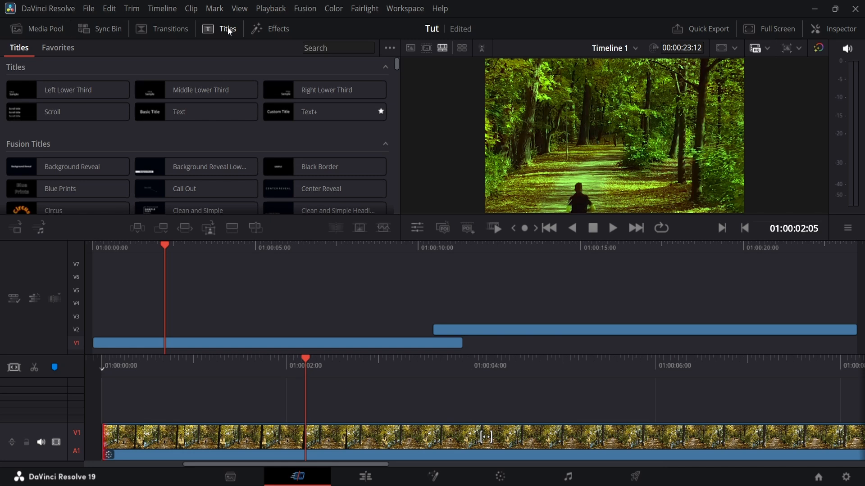
click(170, 30)
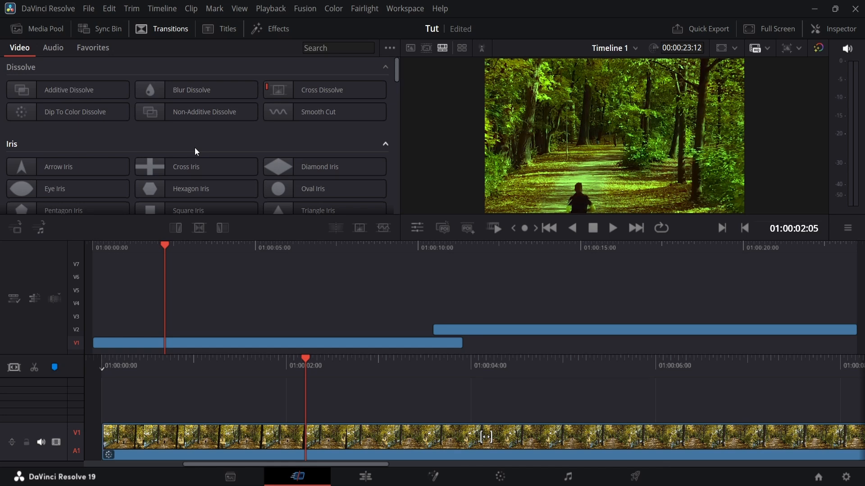
scroll(250, 163, down, 10)
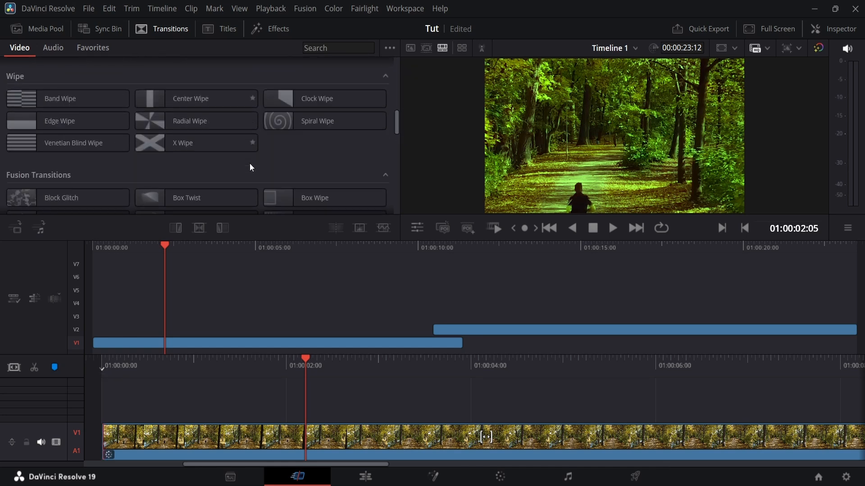
scroll(250, 163, down, 8)
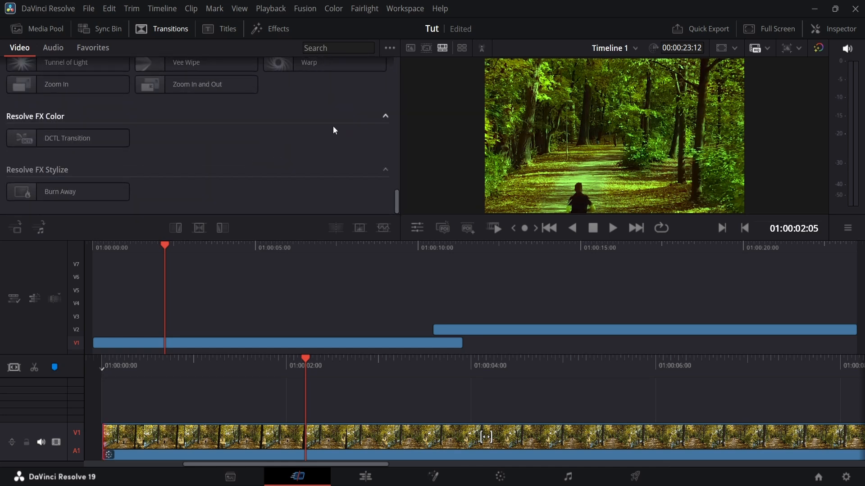
scroll(335, 131, up, 10)
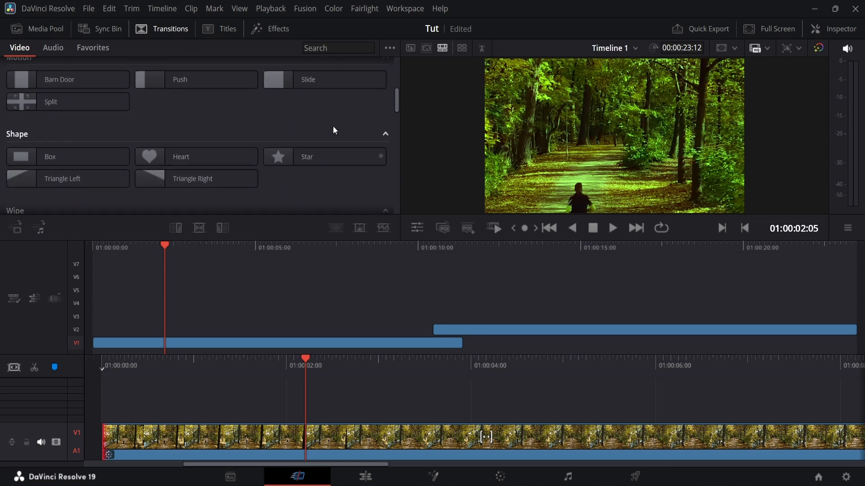
scroll(335, 131, up, 4)
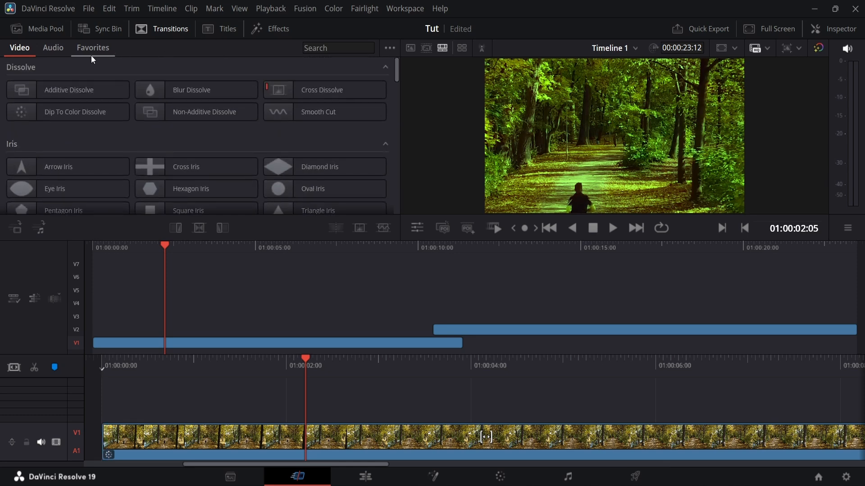
Browse the title templates, including Fusion Titles, Subtitles, Clean Motion 2.0 and Essentials.
click(233, 30)
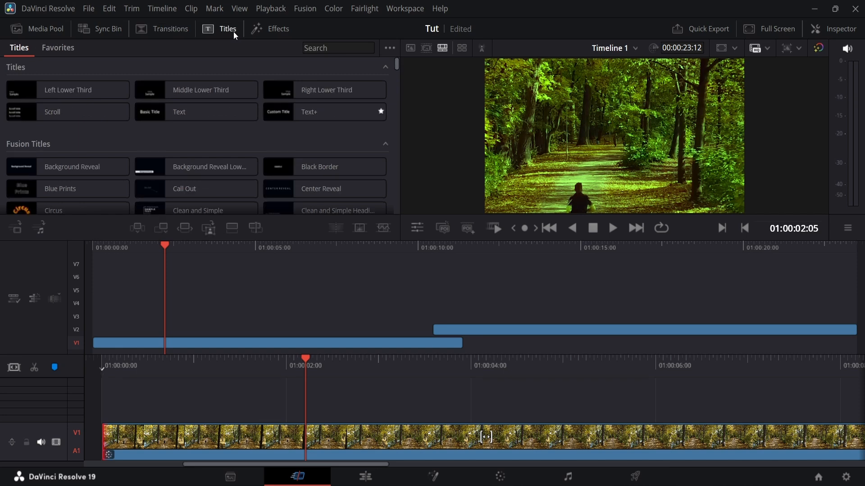
scroll(201, 111, down, 15)
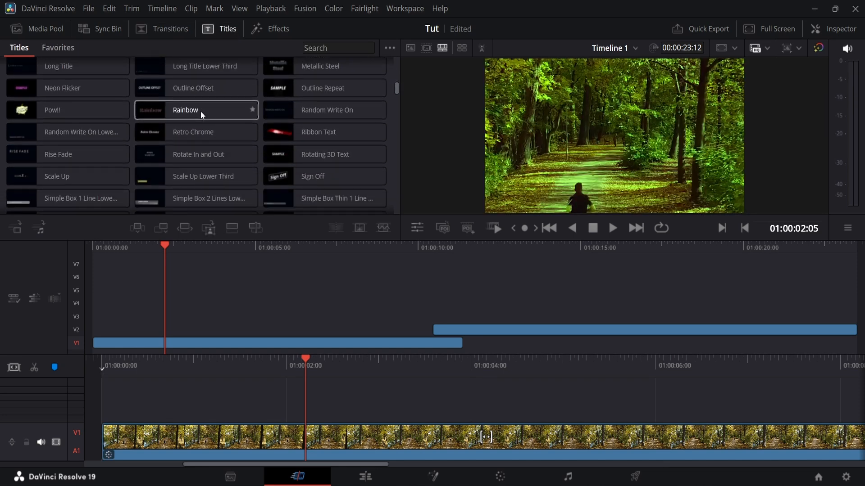
scroll(243, 171, down, 15)
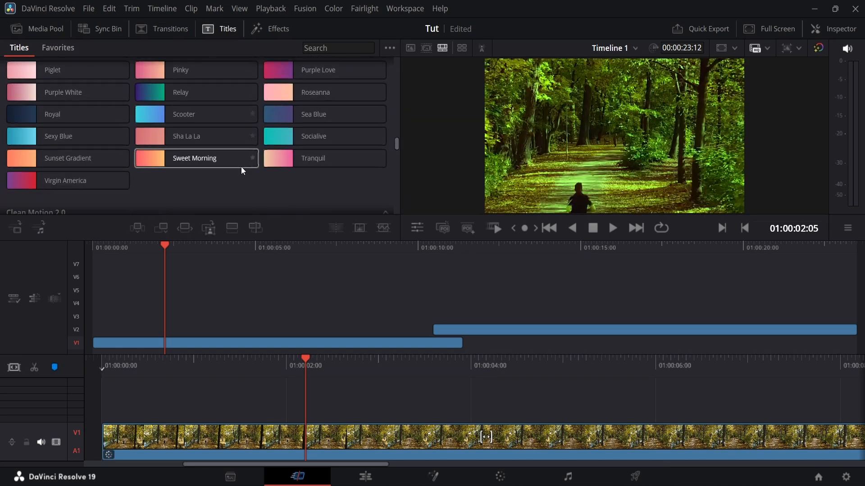
scroll(251, 176, down, 1)
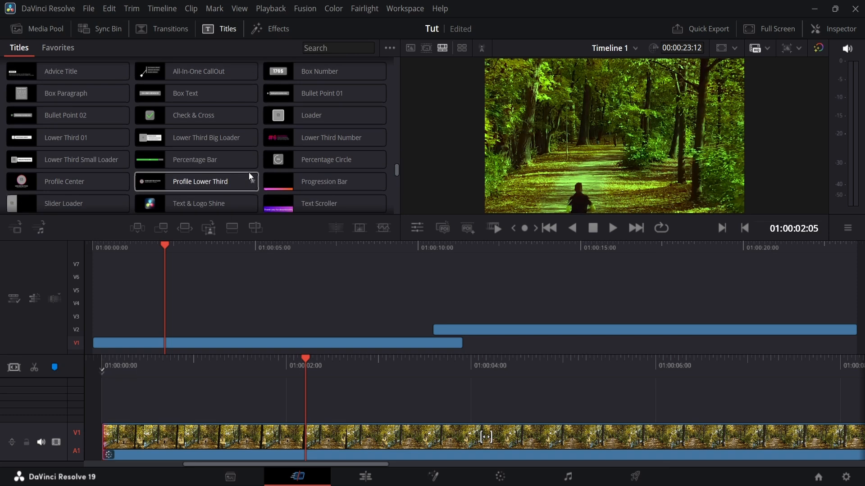
scroll(250, 176, up, 5)
scroll(251, 175, up, 4)
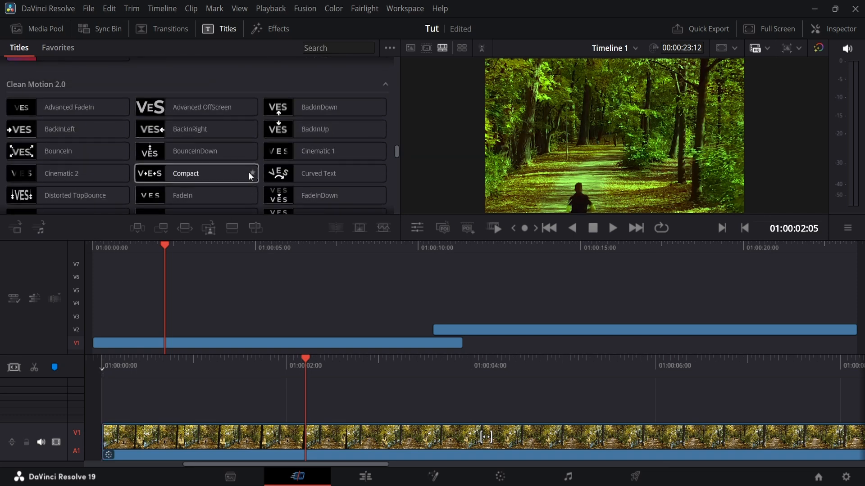
scroll(251, 176, down, 6)
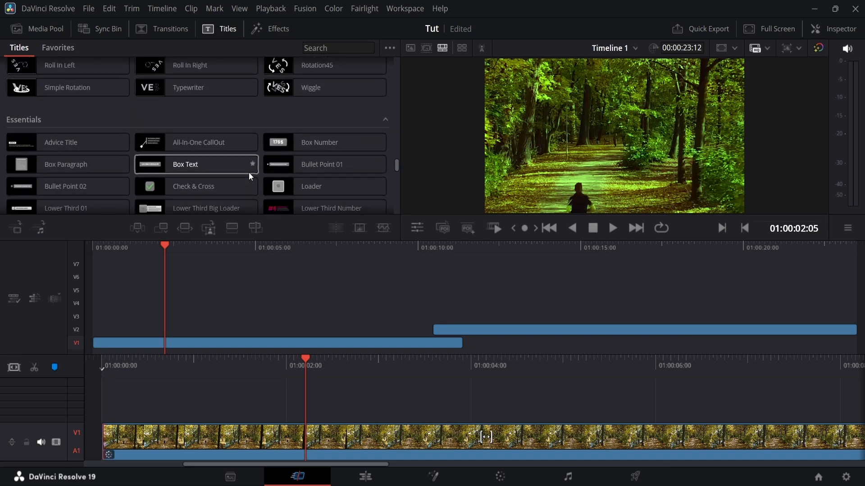
scroll(250, 175, down, 4)
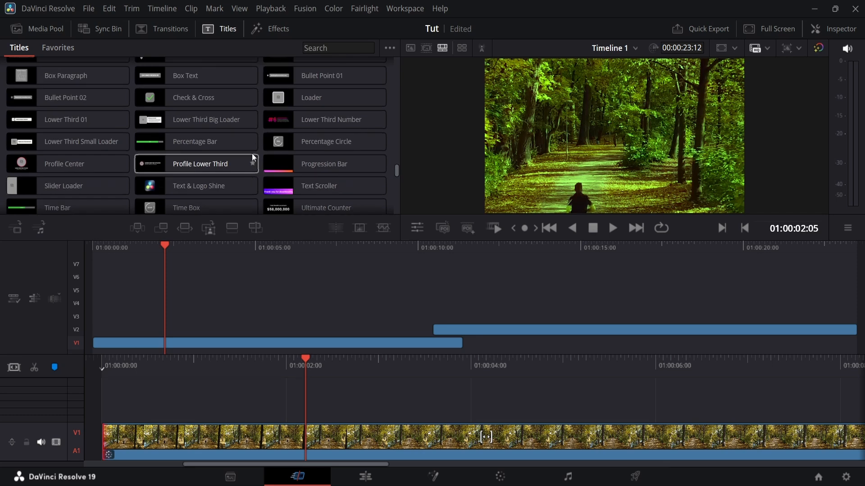
scroll(261, 149, up, 15)
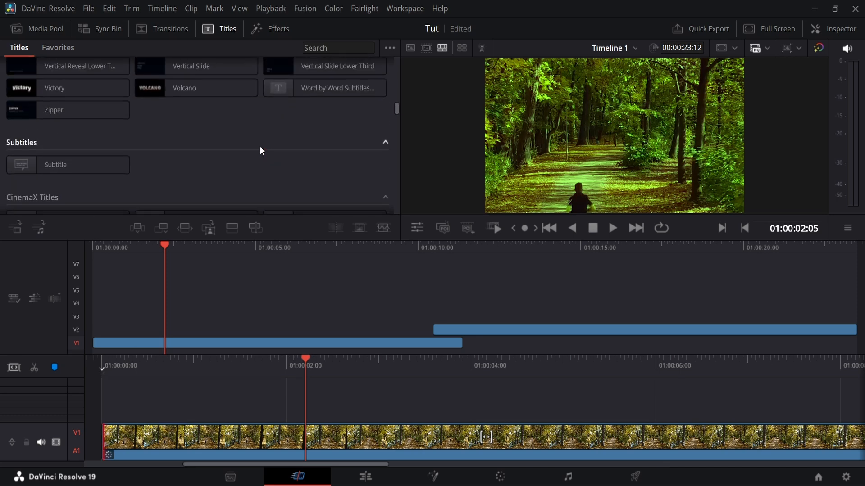
scroll(261, 150, up, 10)
scroll(261, 150, up, 3)
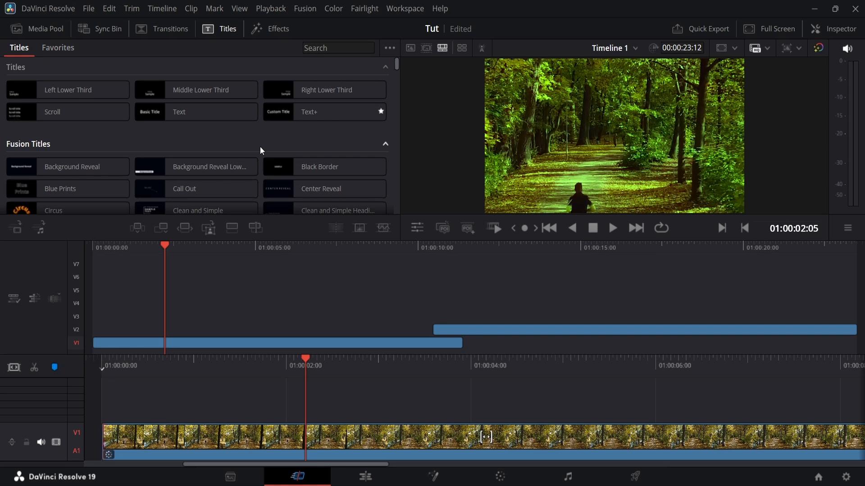
Browse the video effects library, from Fusion Effects through the Resolve FX Color, Temporal and Texture groups.
click(278, 28)
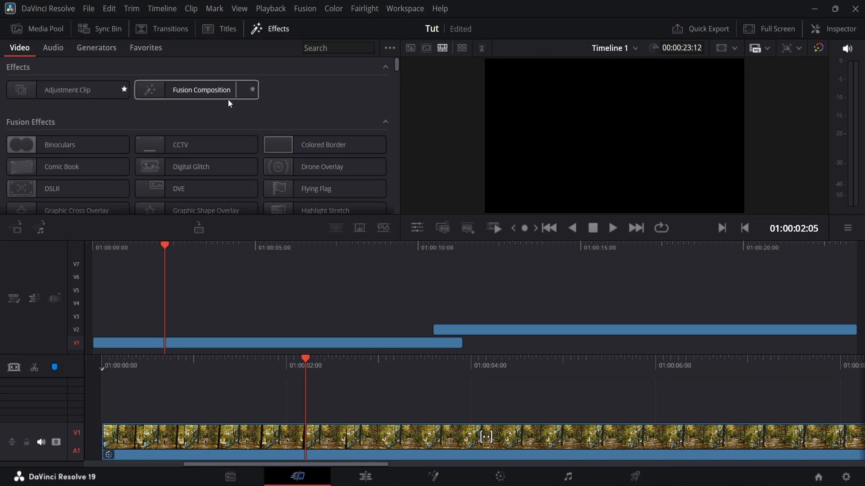
click(149, 84)
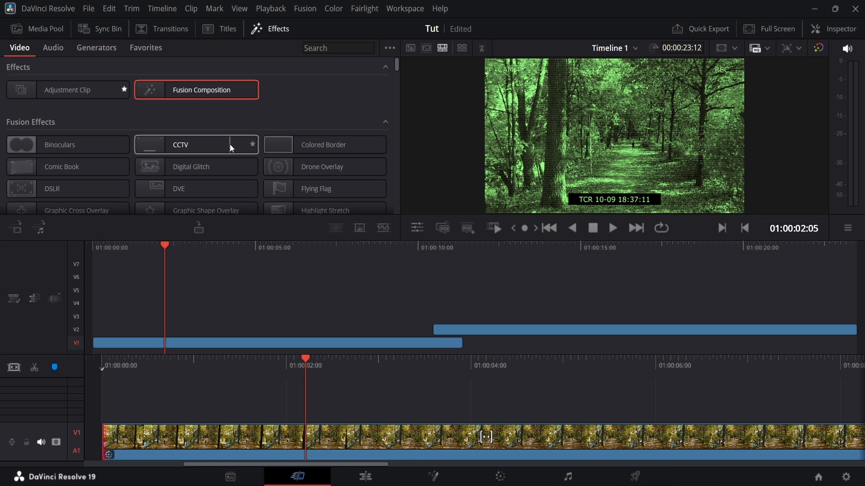
scroll(361, 115, down, 10)
scroll(361, 115, down, 6)
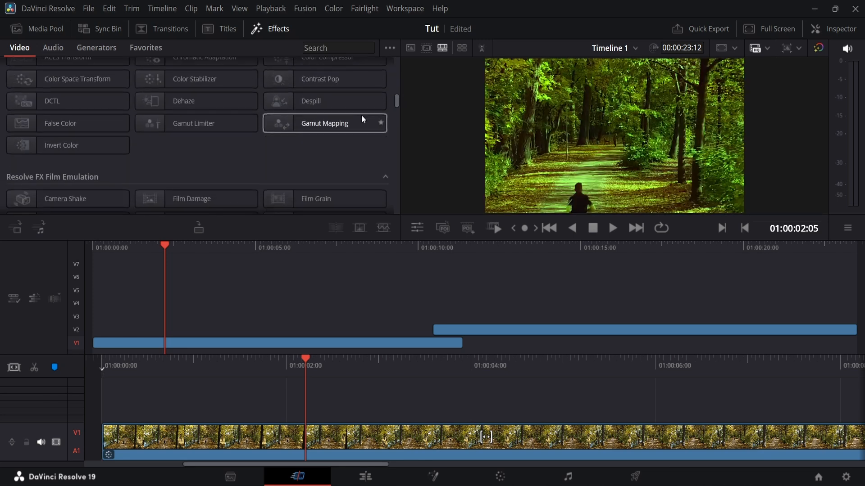
scroll(334, 169, up, 1)
scroll(334, 172, down, 8)
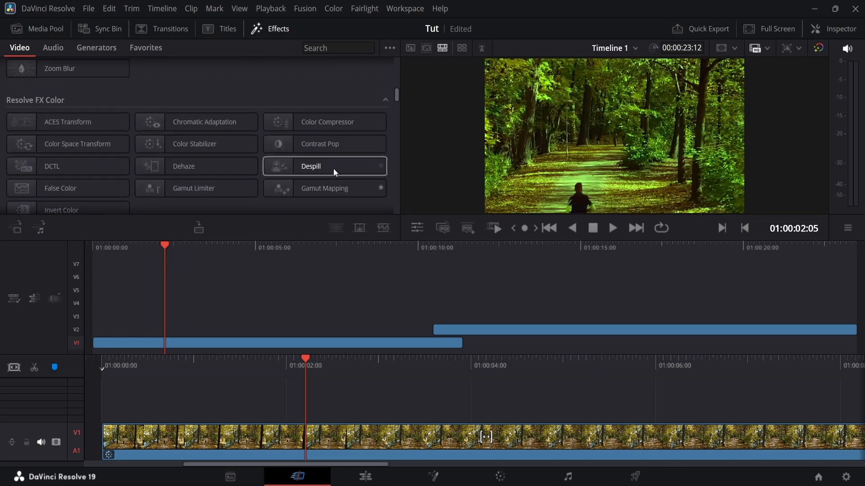
scroll(333, 168, down, 8)
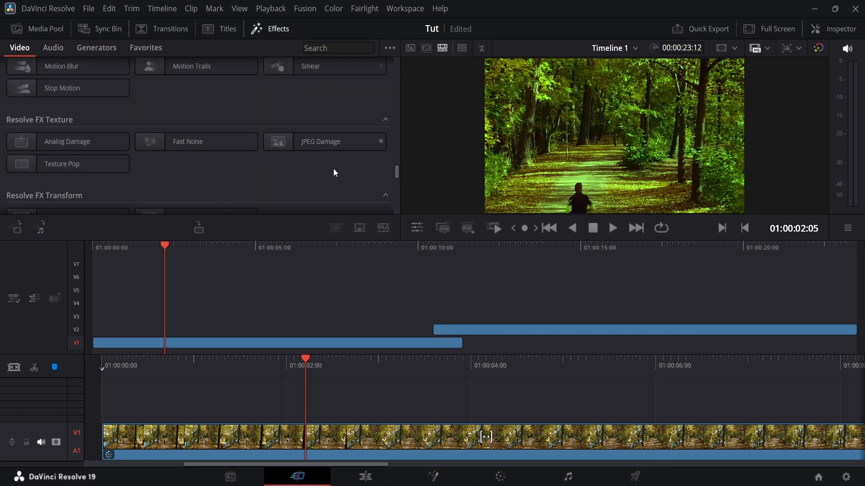
scroll(342, 68, up, 1)
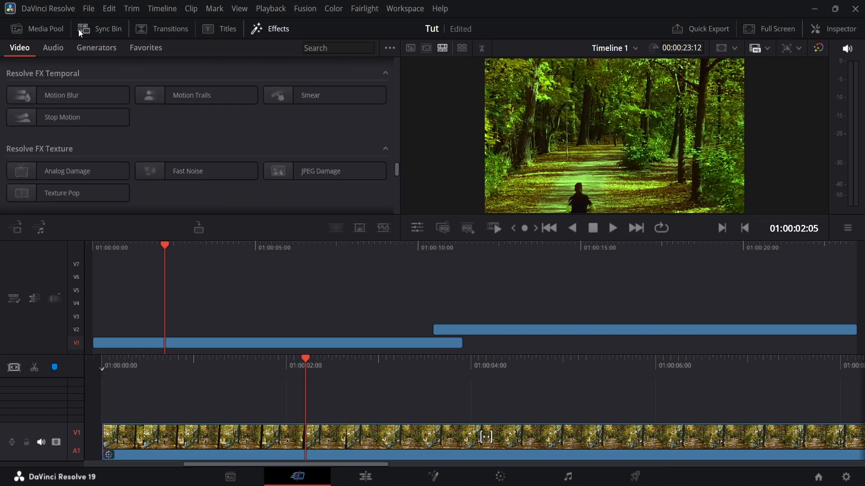
Bring back the media pool's Master bin and select the first clip on track V1 in the timeline.
click(47, 30)
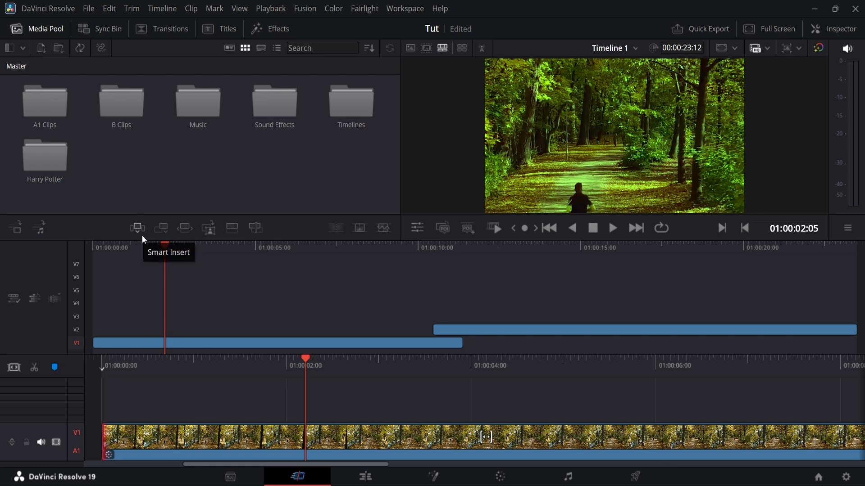
click(358, 434)
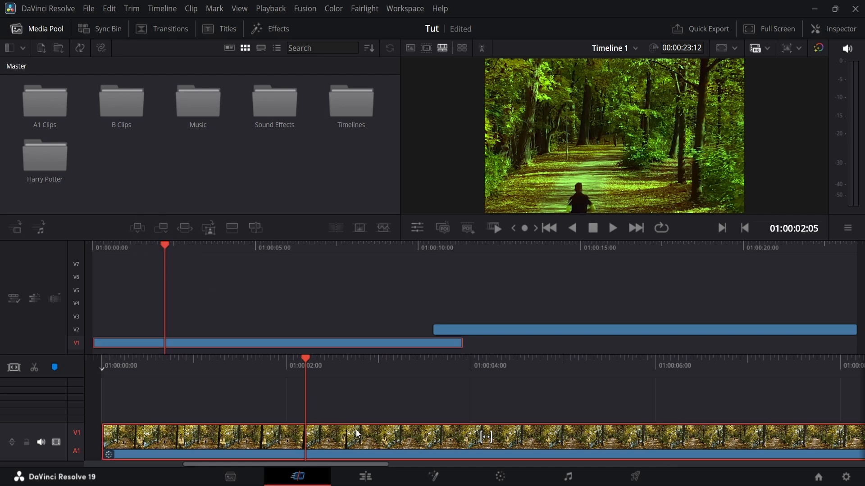
Place the playhead at 01:00:03:04 and split the forest clip on track V1 there.
drag(365, 374, 387, 389)
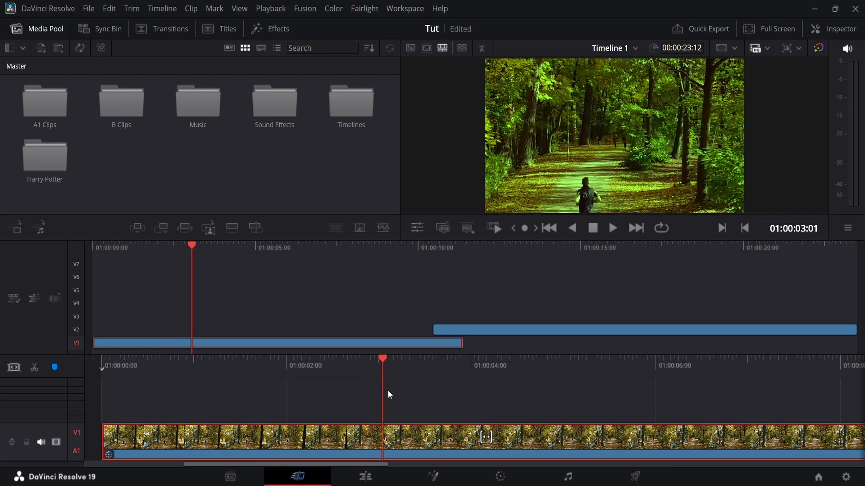
key(Left)
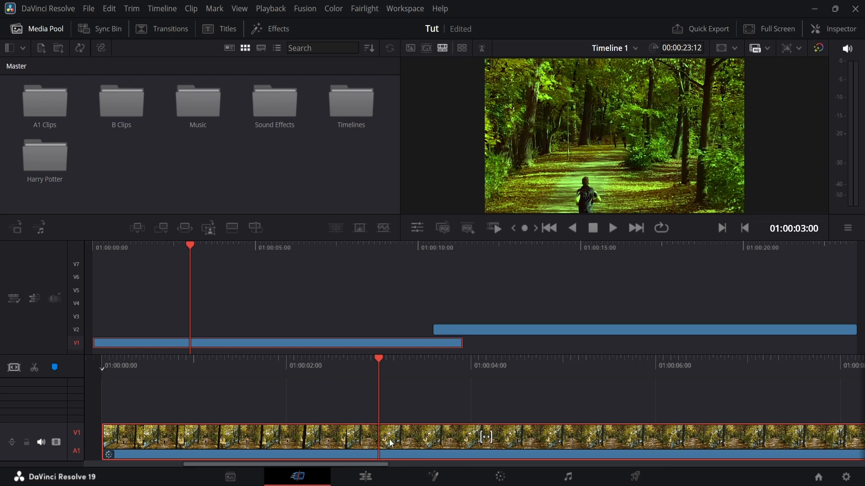
key(Right)
key(Right)
key(Right)
key(Right)
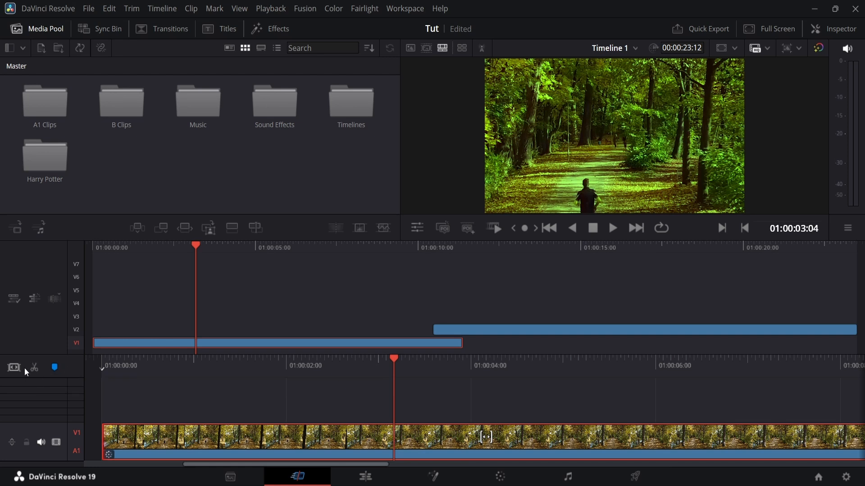
click(37, 370)
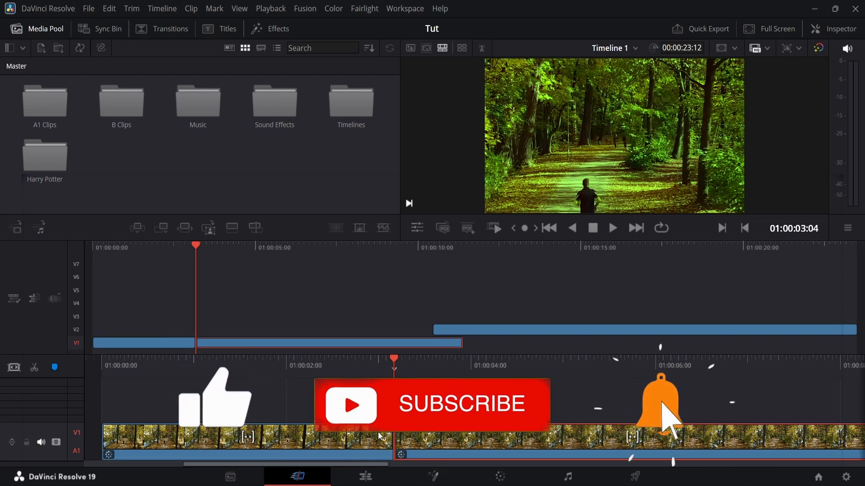
Smart Insert the car image from the B Clips bin at the 01:00:03:04 cut, then scrub over it and select it.
drag(422, 377, 456, 372)
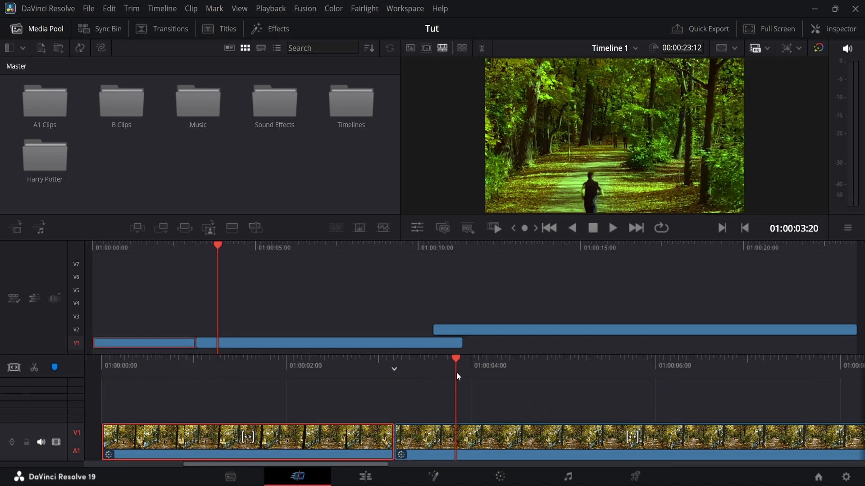
click(394, 370)
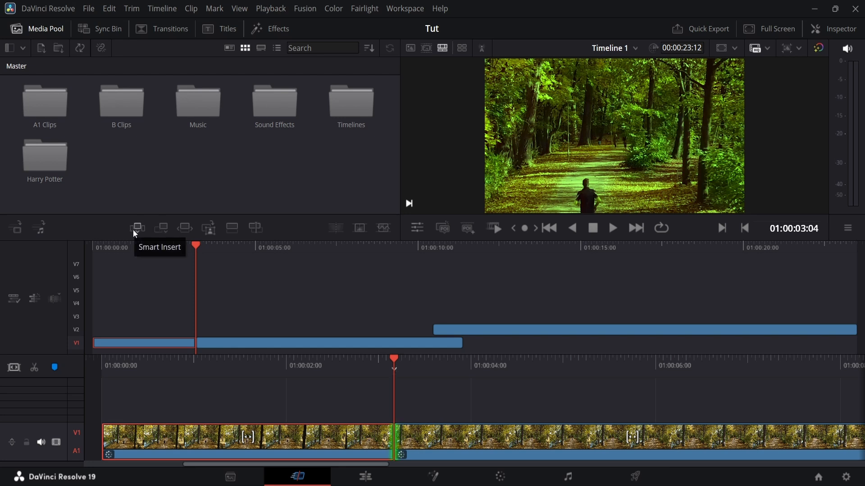
double_click(120, 99)
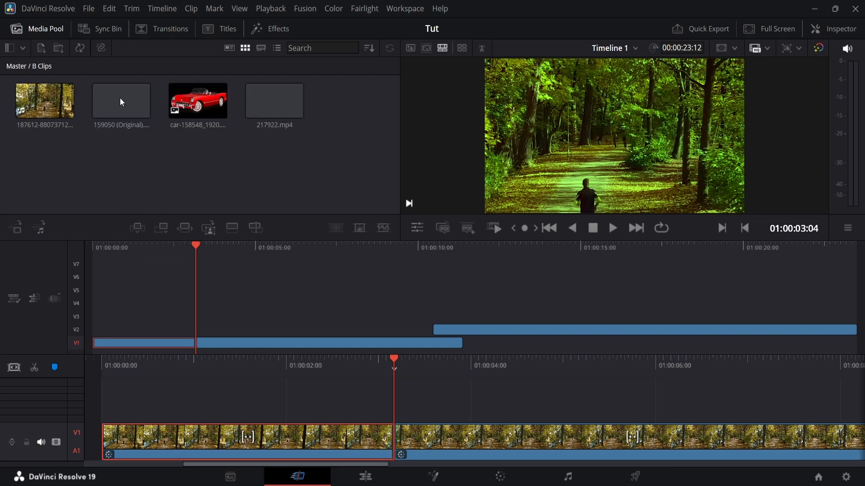
click(185, 109)
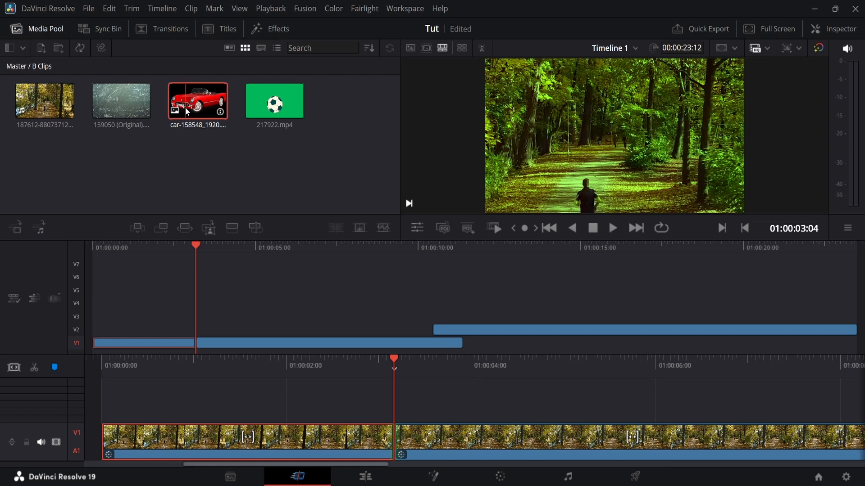
click(138, 228)
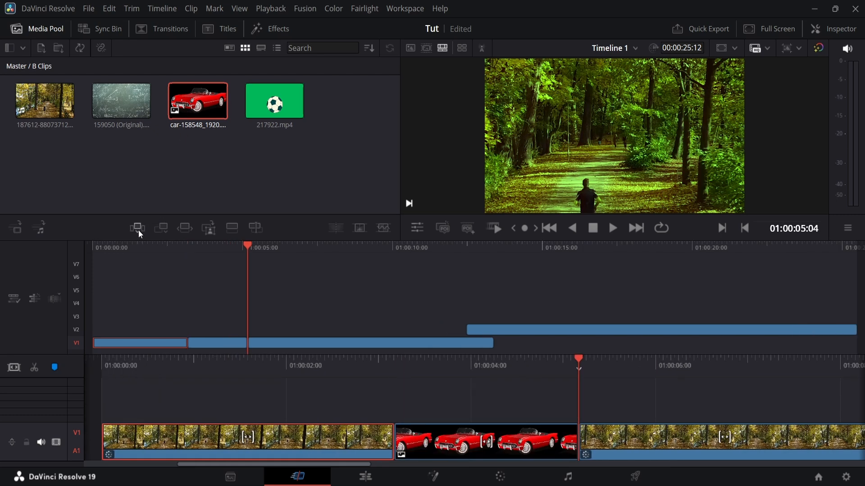
drag(436, 366, 482, 394)
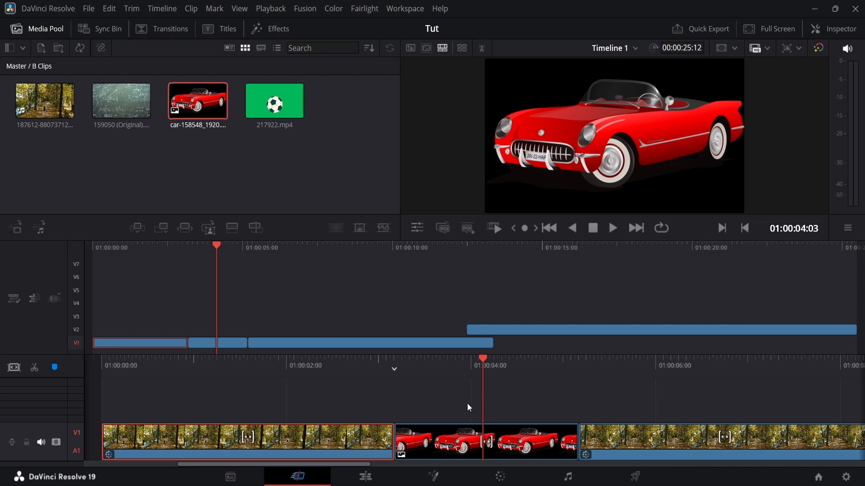
click(450, 442)
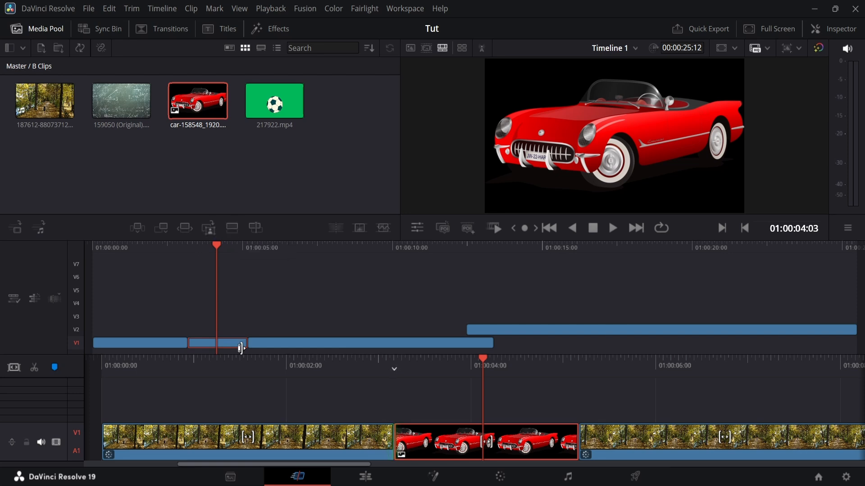
Replace the car image on track V1 with 217922.mp4 using Ripple Overwrite and look over the new clip in the timeline.
click(301, 439)
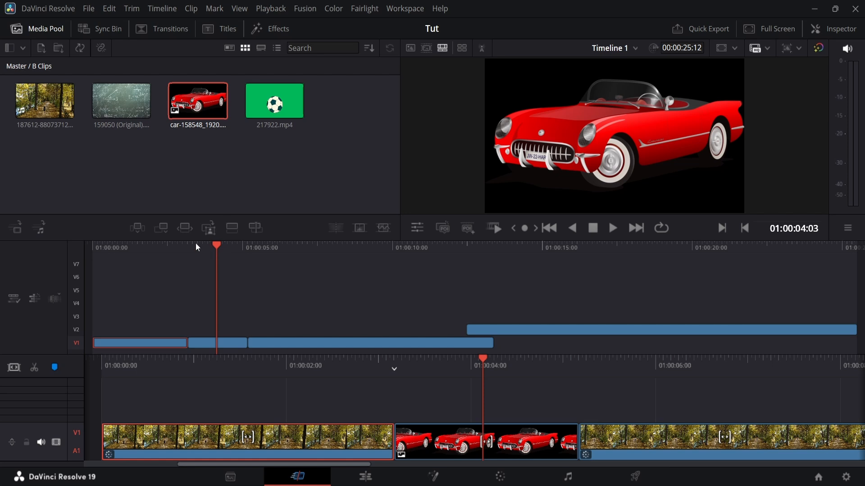
click(284, 103)
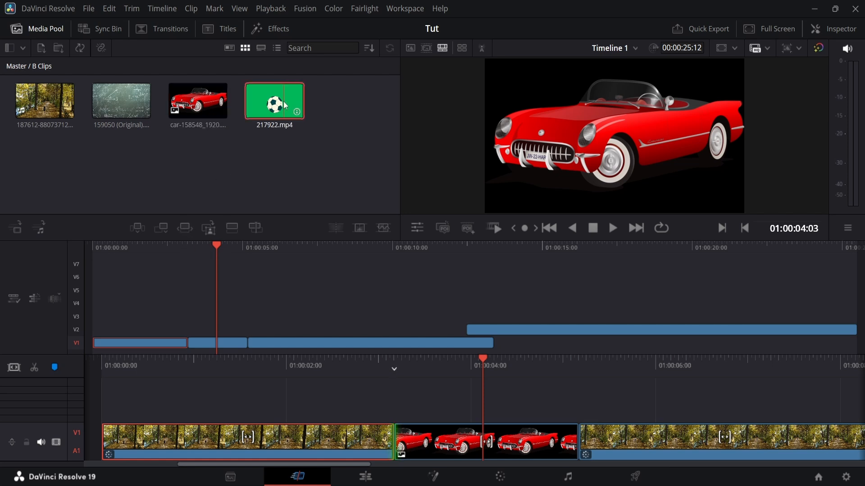
click(190, 227)
scroll(283, 436, up, 5)
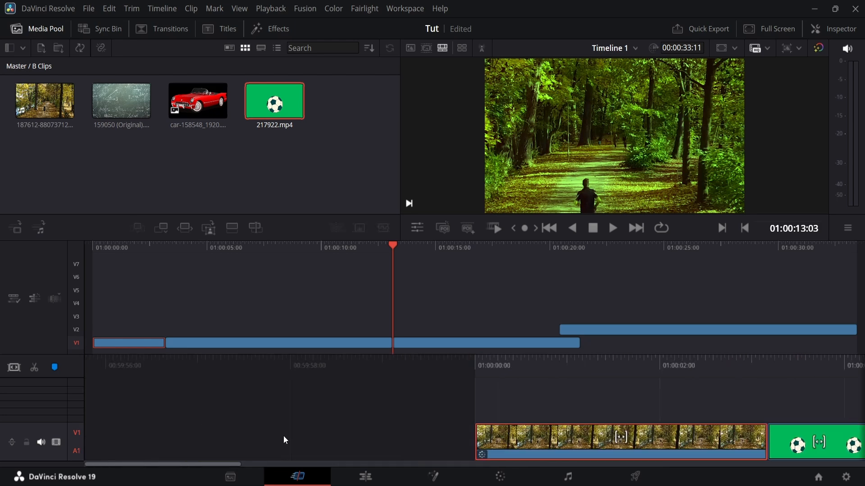
scroll(283, 436, down, 3)
scroll(481, 428, down, 2)
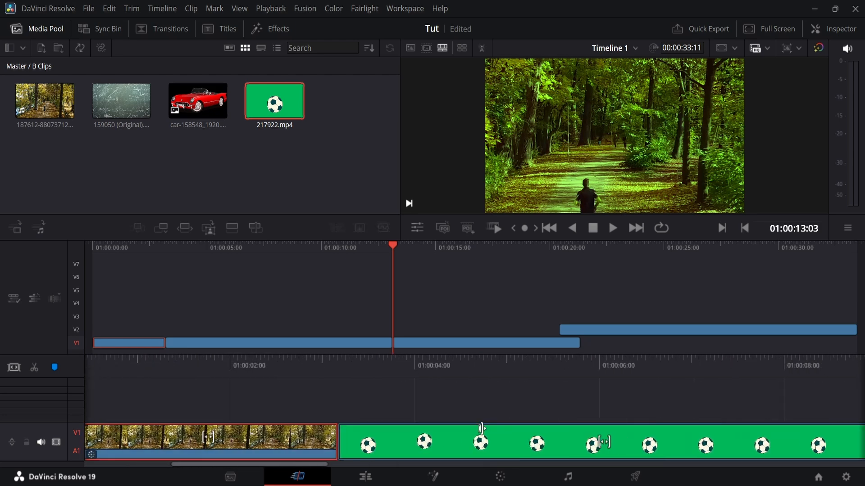
click(469, 436)
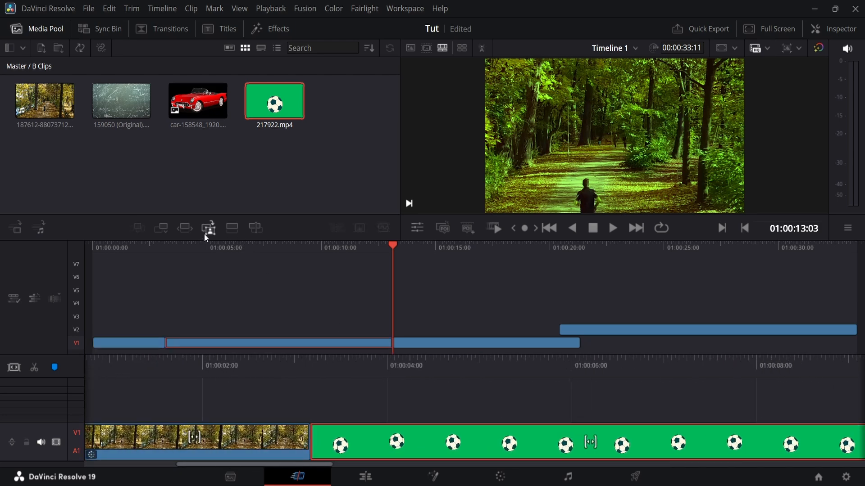
scroll(466, 448, down, 2)
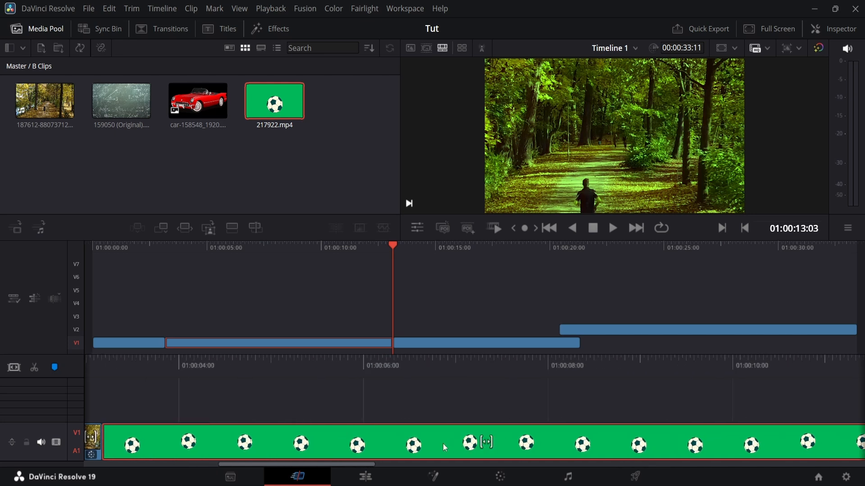
scroll(444, 447, up, 3)
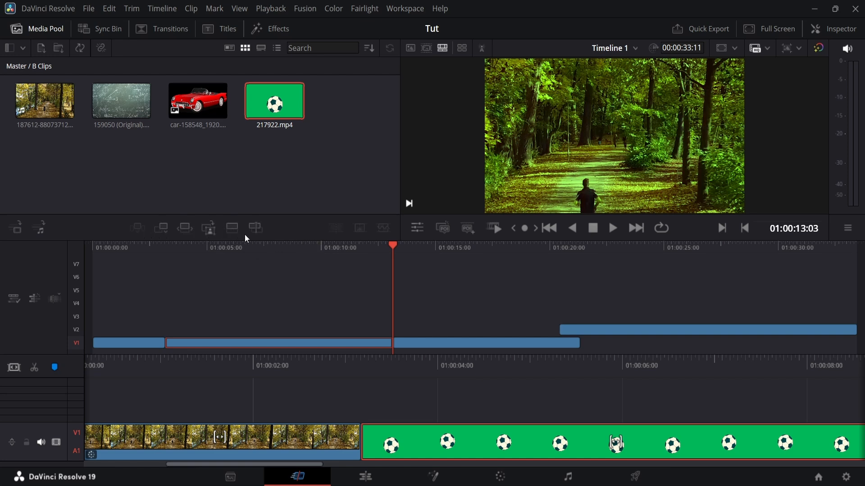
Split the first forest clip at 01:00:01:23, slip the footage within its second piece and scrub over it.
drag(373, 371, 249, 381)
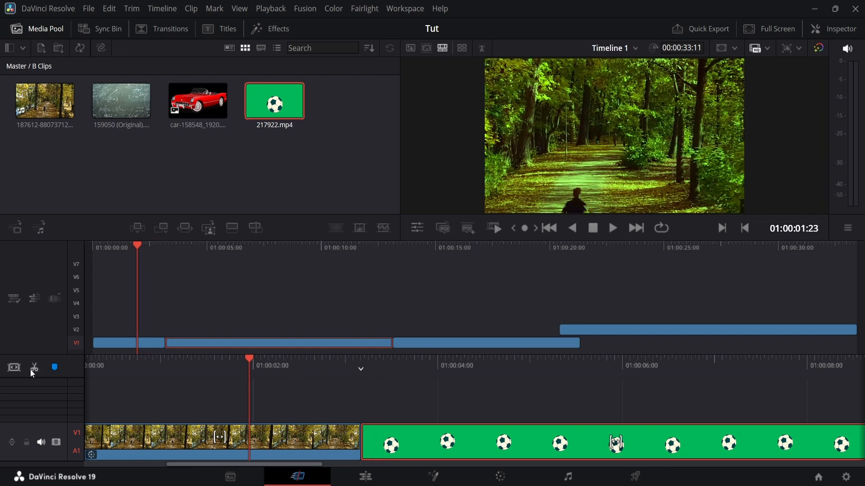
click(163, 446)
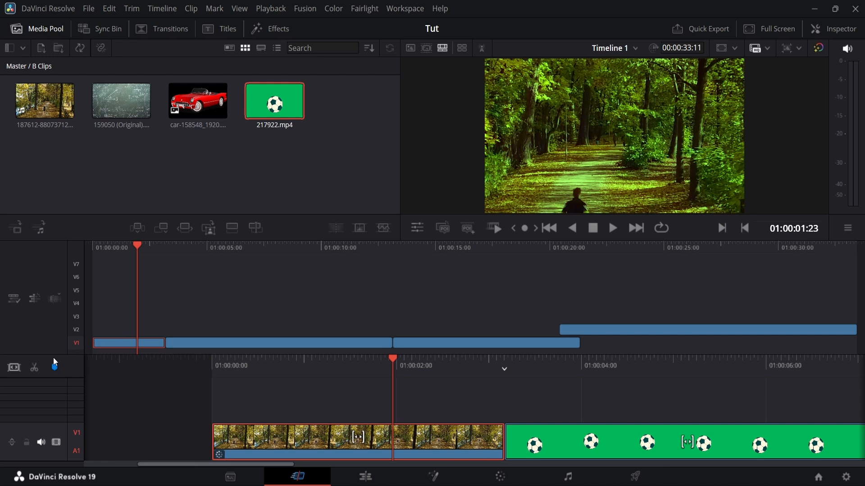
click(35, 369)
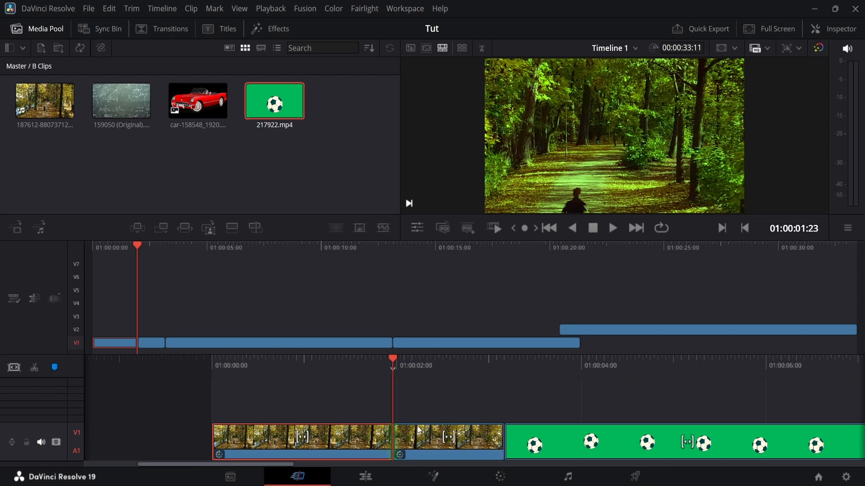
click(448, 439)
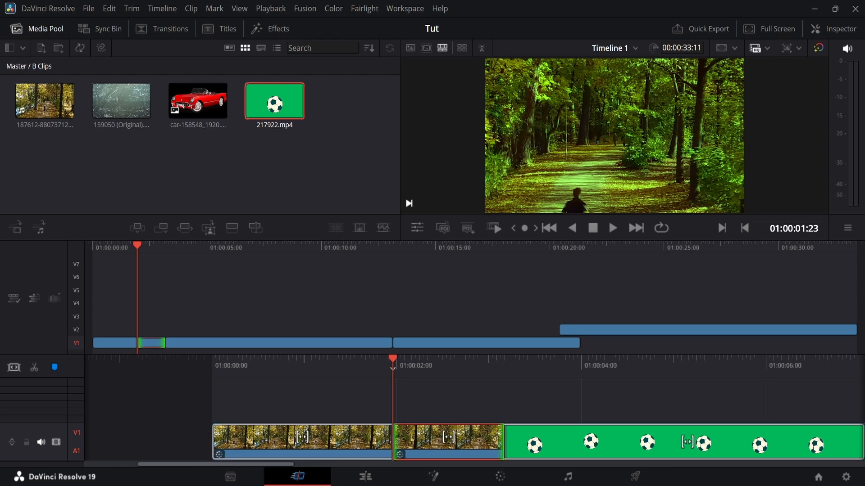
drag(449, 437, 431, 438)
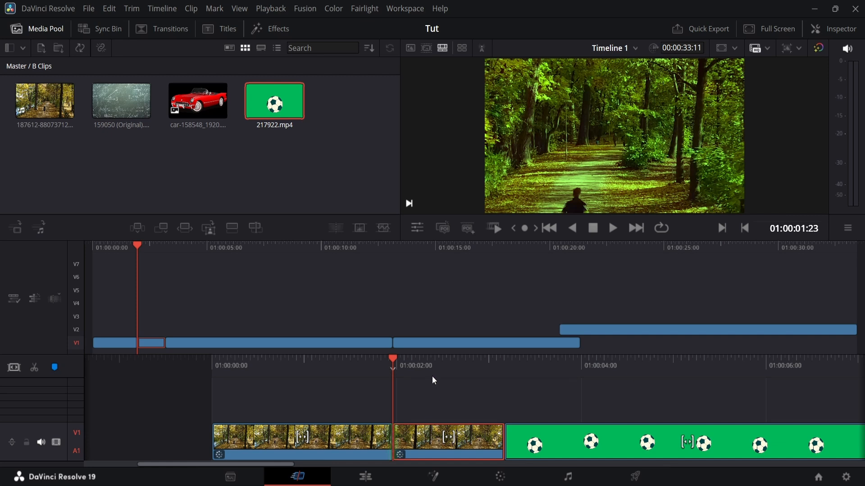
drag(434, 381, 452, 370)
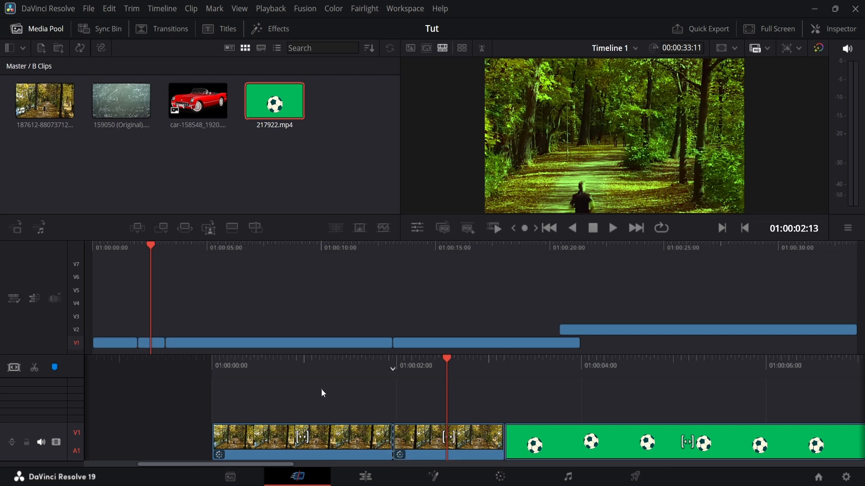
Delete the first forest piece, the soccer ball clip, the long forest clip and the V2 clip, keeping only the short forest piece.
click(355, 444)
key(BackSpace)
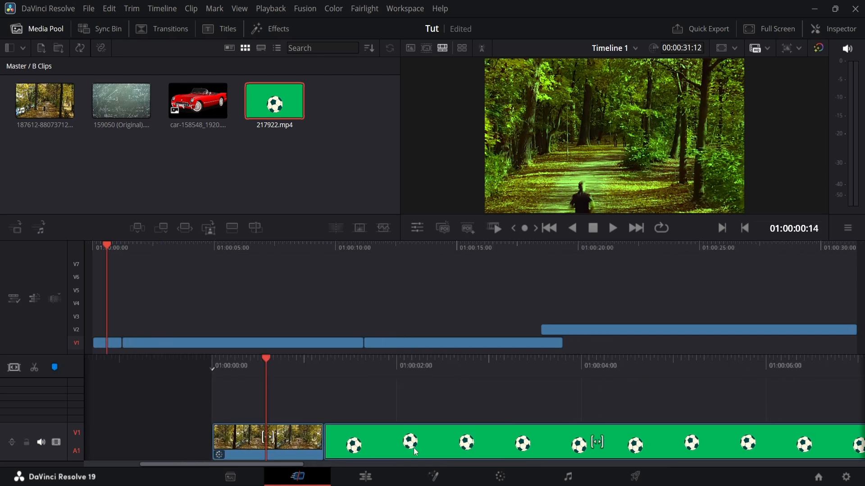
drag(407, 393, 601, 466)
key(BackSpace)
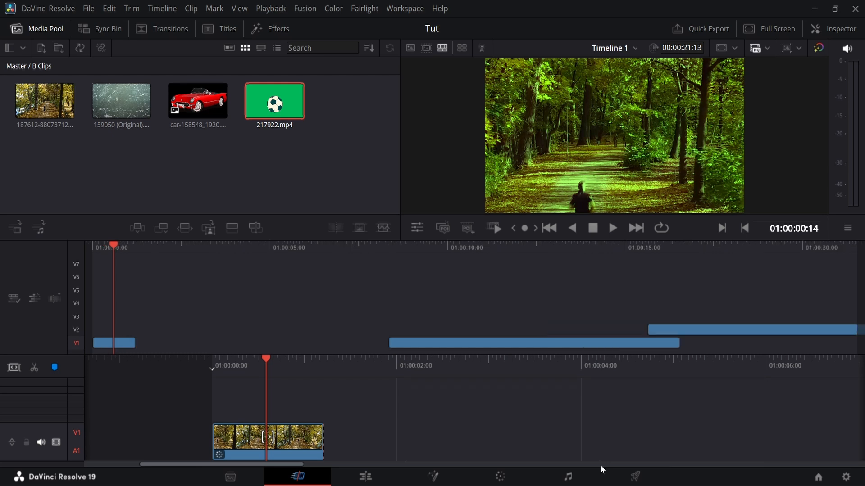
click(569, 426)
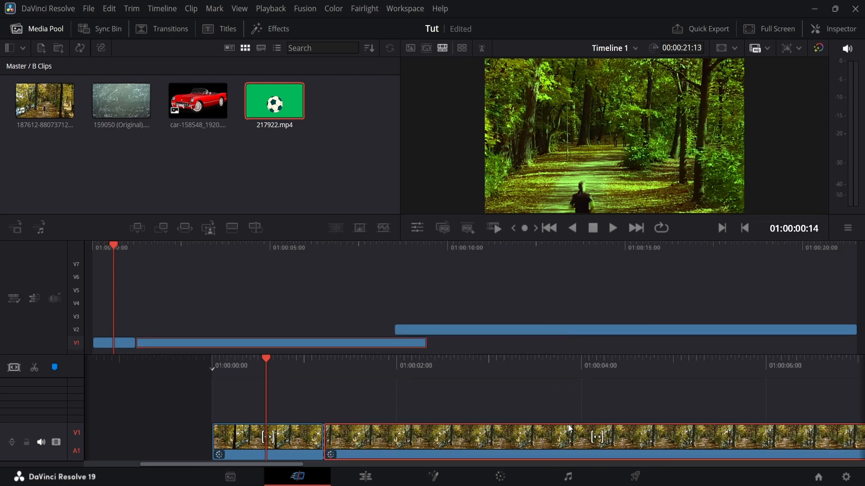
key(BackSpace)
click(561, 420)
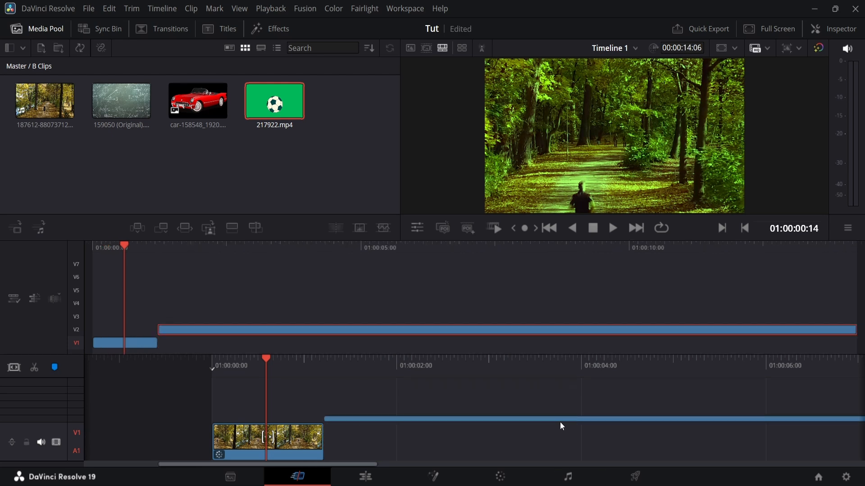
key(BackSpace)
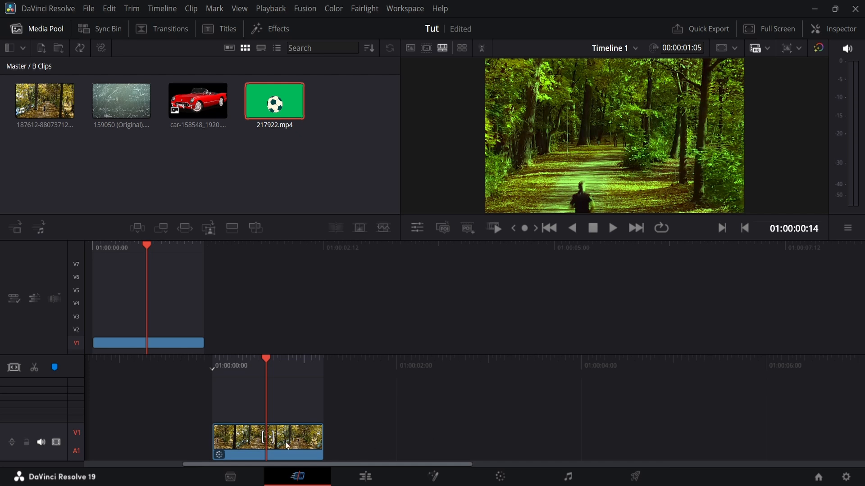
Slip the footage within the remaining forest clip, scrub through it and return the playhead to 01:00:00:00.
click(285, 439)
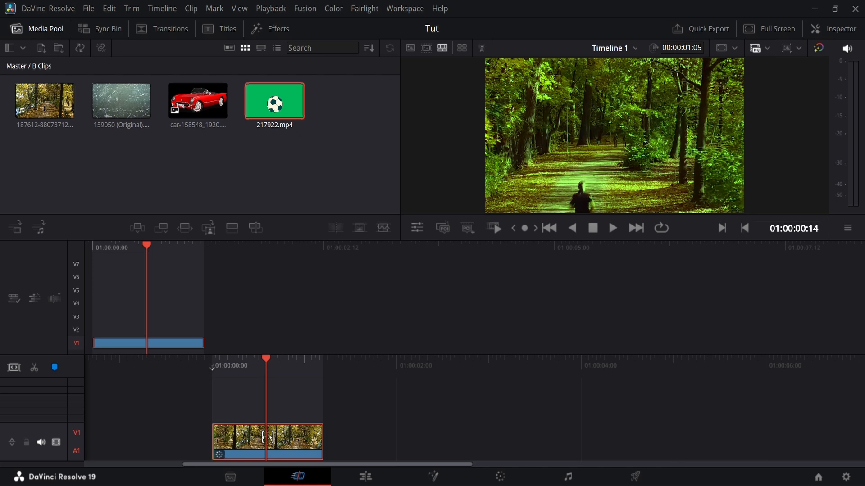
mouse_move(267, 437)
mouse_down()
mouse_move(295, 442)
mouse_move(249, 437)
mouse_move(275, 437)
mouse_up()
drag(360, 437, 136, 385)
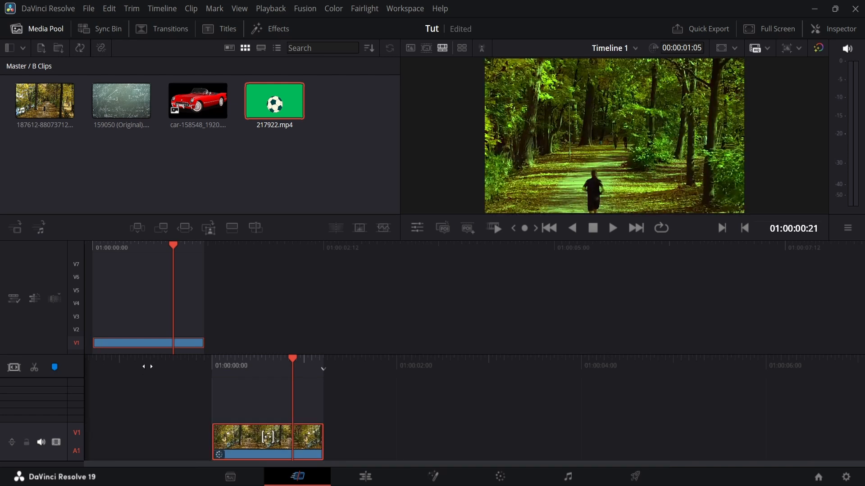
drag(226, 368, 216, 372)
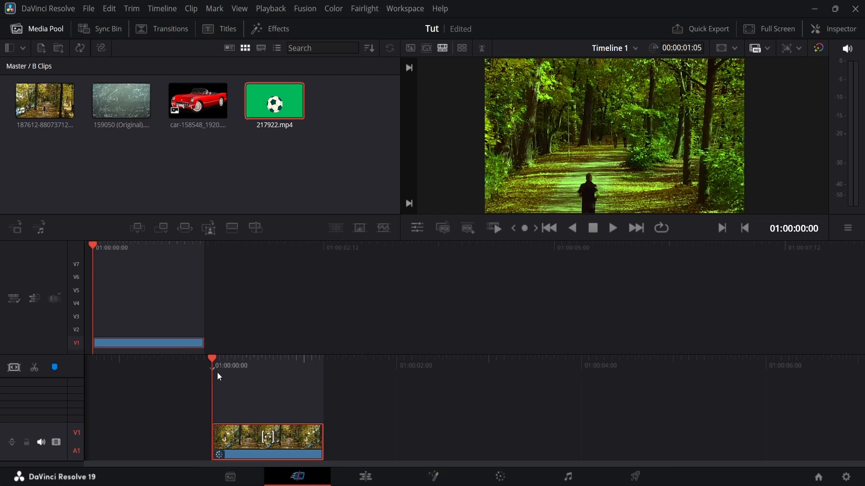